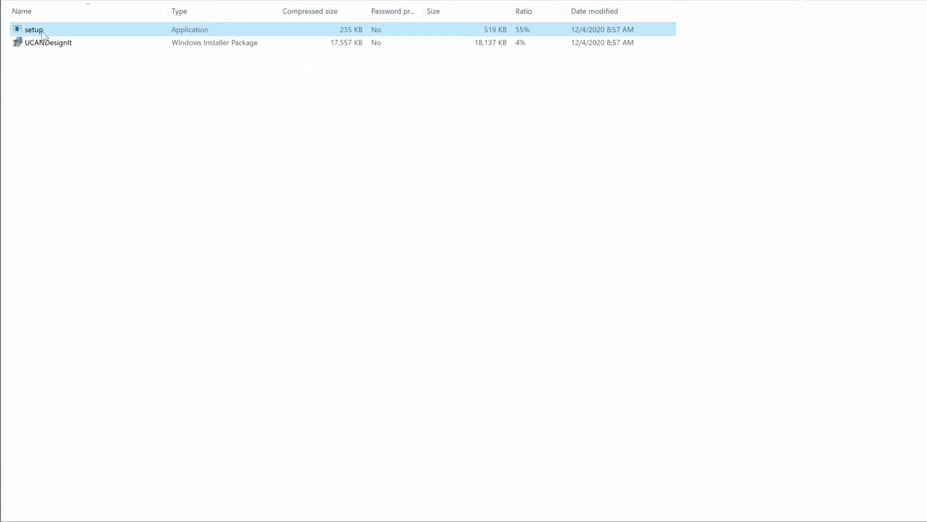
Bring up the context menu for the setup application in the downloaded archive
right_click(42, 31)
Launch the setup application and run it despite the SmartScreen warning
left_click(70, 39)
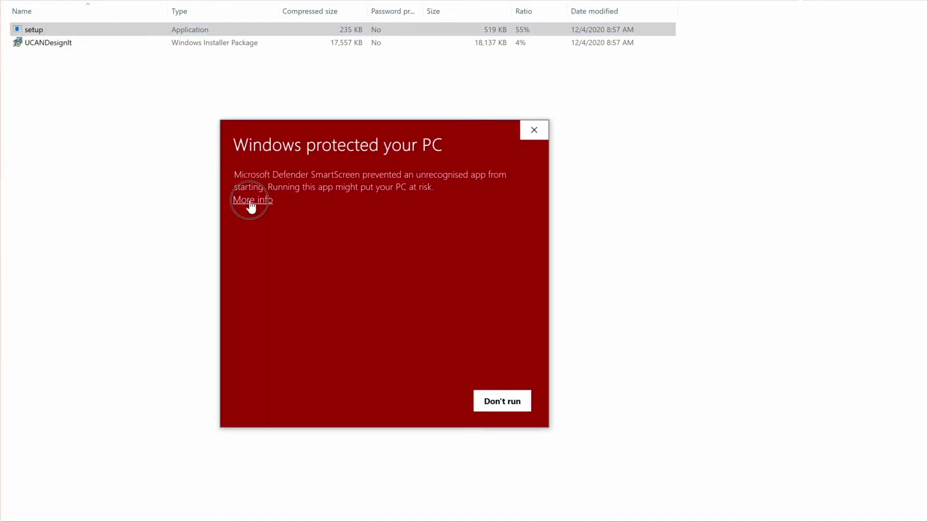
left_click(249, 200)
left_click(445, 409)
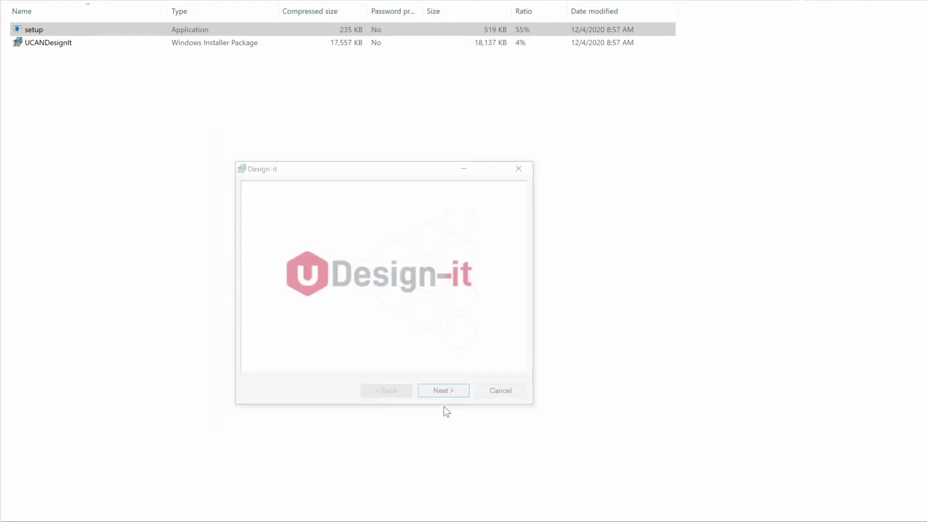
Complete the Design-it Setup Wizard, accepting the licence and default folder, then close it
left_click(445, 393)
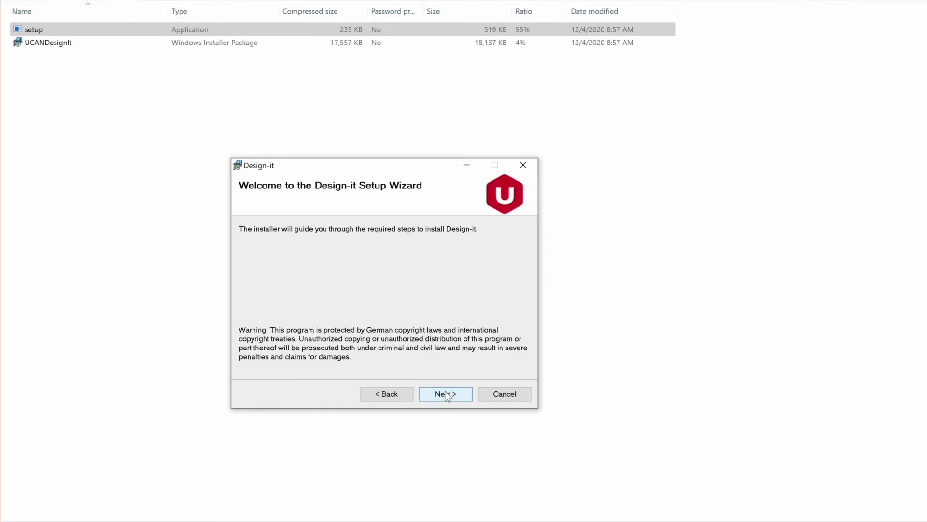
left_click(445, 392)
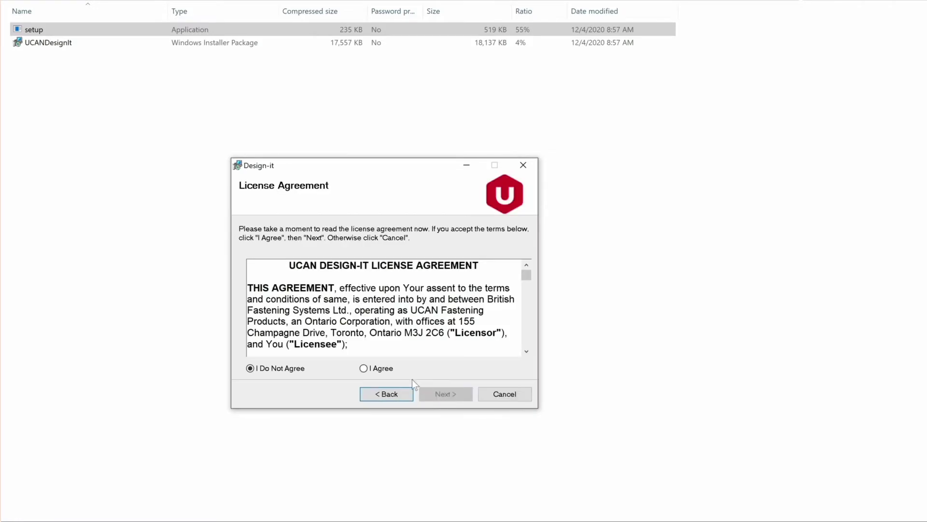
left_click(365, 368)
left_click(445, 393)
left_click(441, 393)
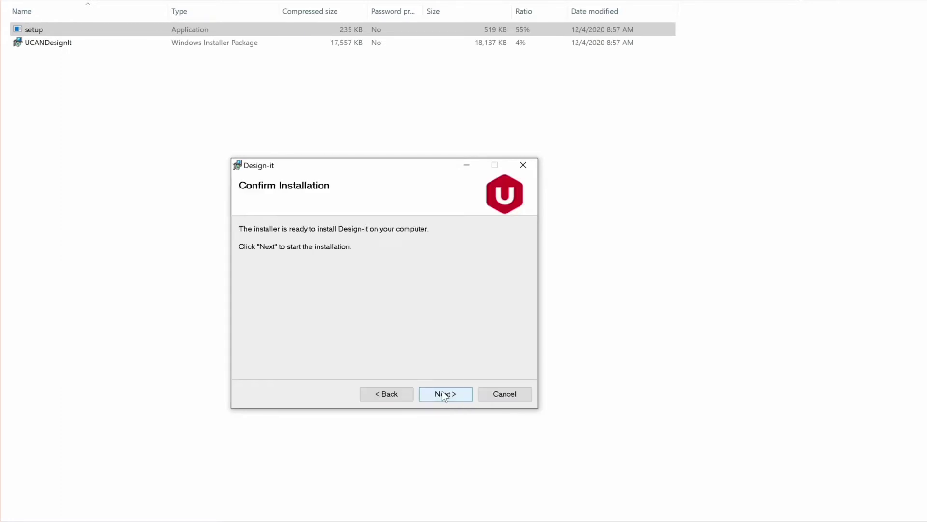
left_click(442, 393)
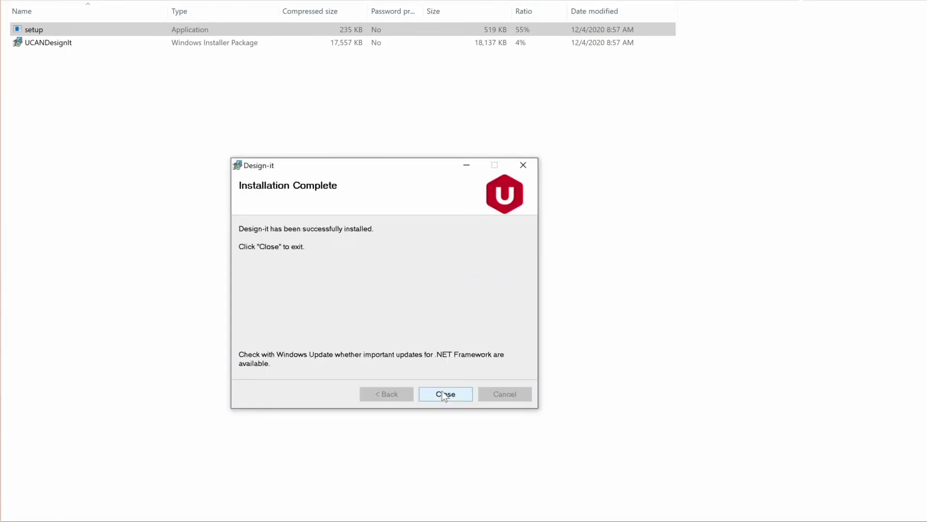
left_click(444, 394)
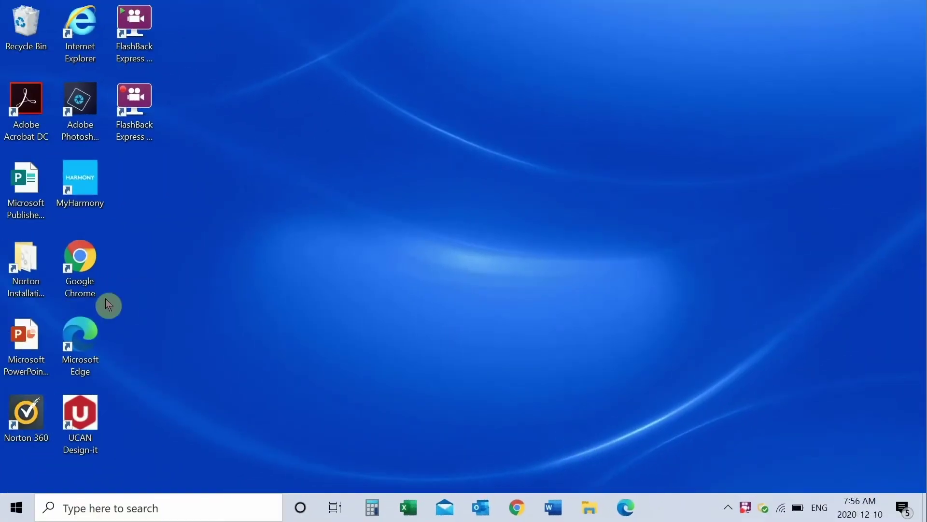
Start UCAN Design-it from the desktop shortcut and accept the licence disclaimer
left_click(89, 376)
left_click(92, 413)
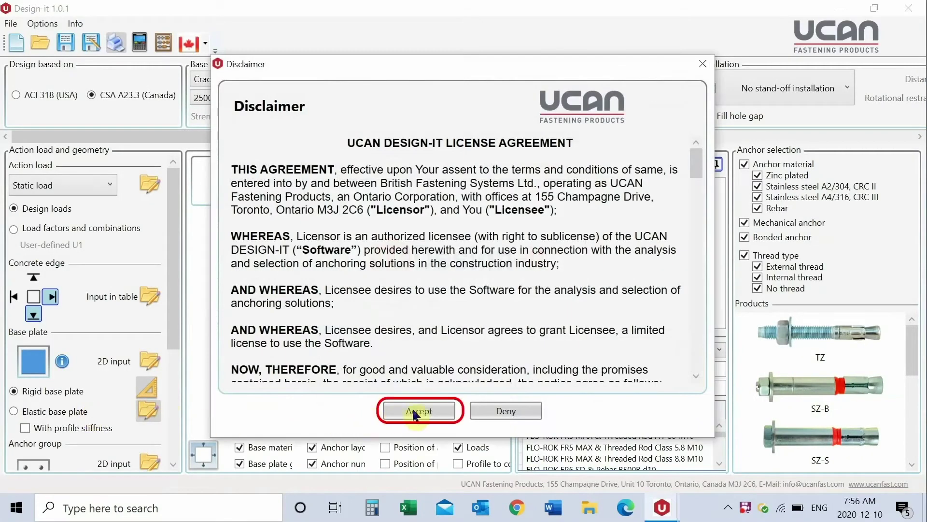
left_click(427, 411)
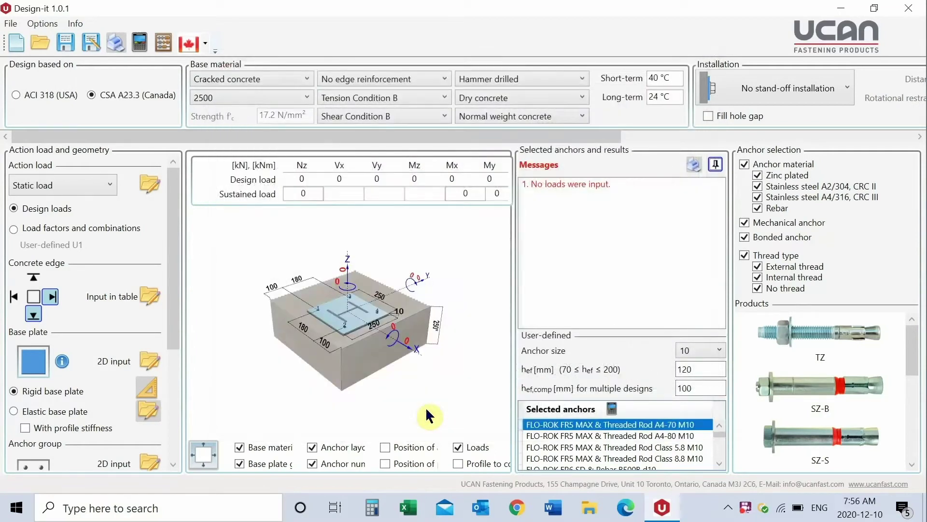
left_click(41, 42)
Load the training1 design file and review the unit settings
left_click(151, 183)
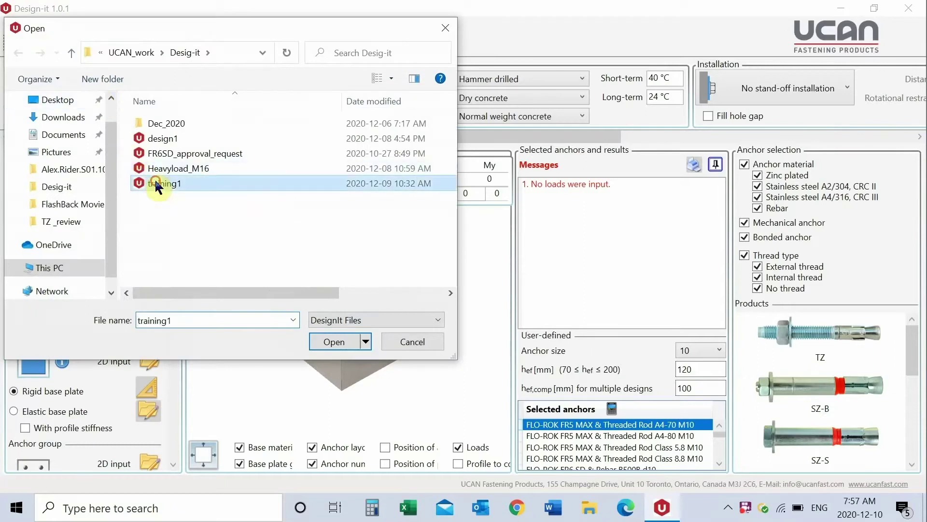
left_click(333, 341)
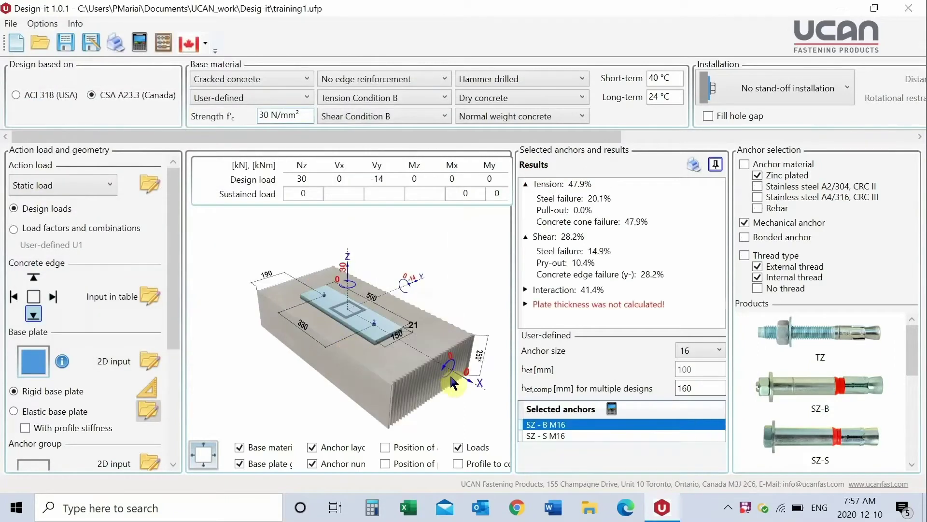
left_click(164, 42)
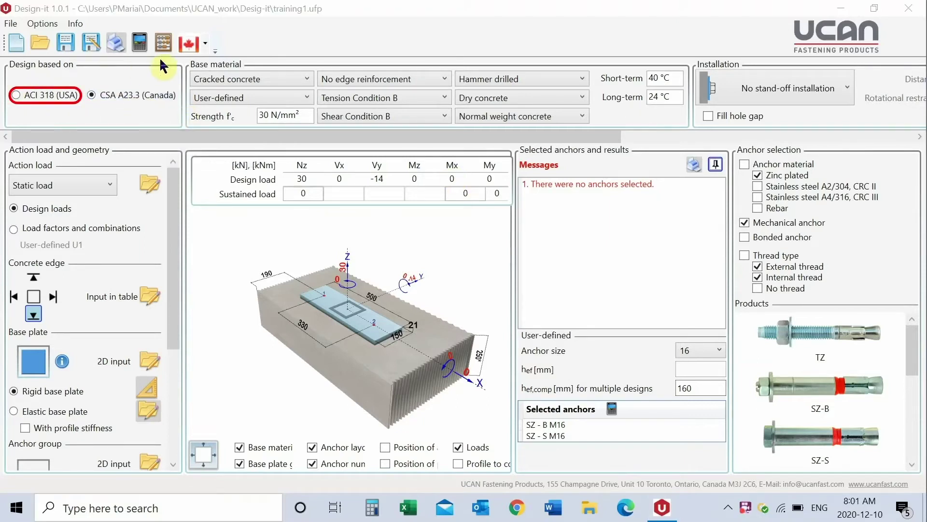
Keep cracked concrete and set a user-defined strength f'c of 30.0 N/mm²
left_click(307, 79)
left_click(306, 81)
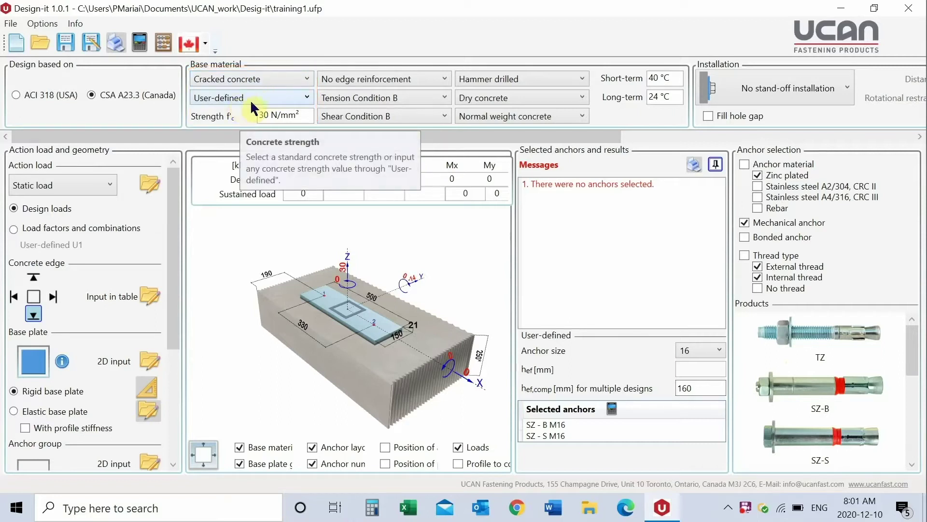
left_click(307, 98)
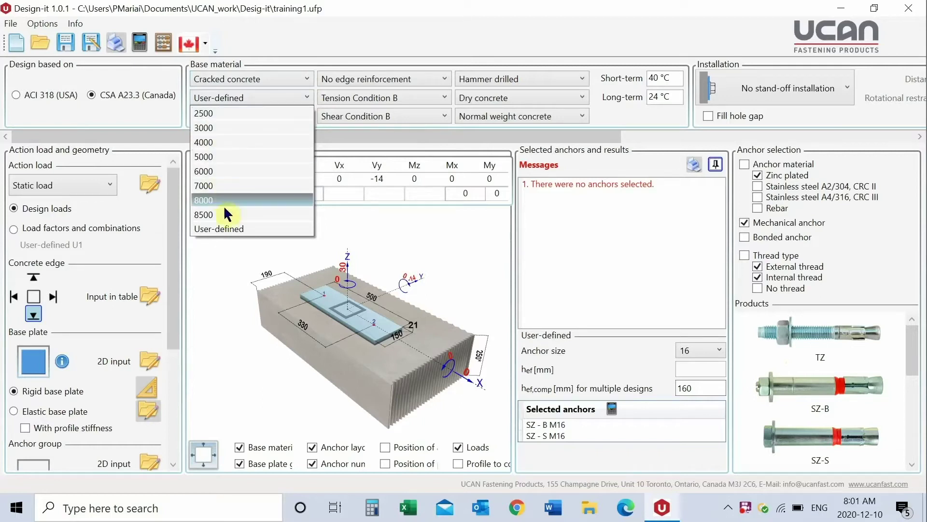
left_click(227, 230)
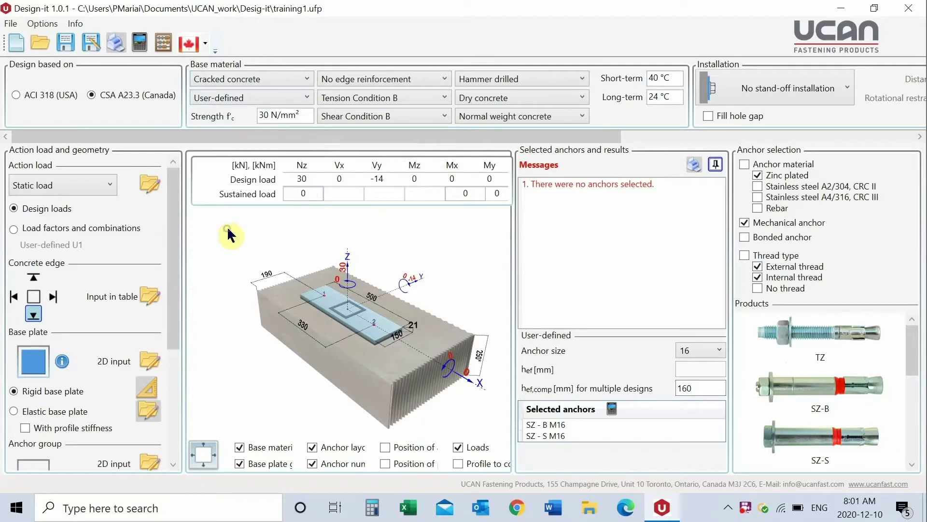
left_click(267, 116)
type(".0")
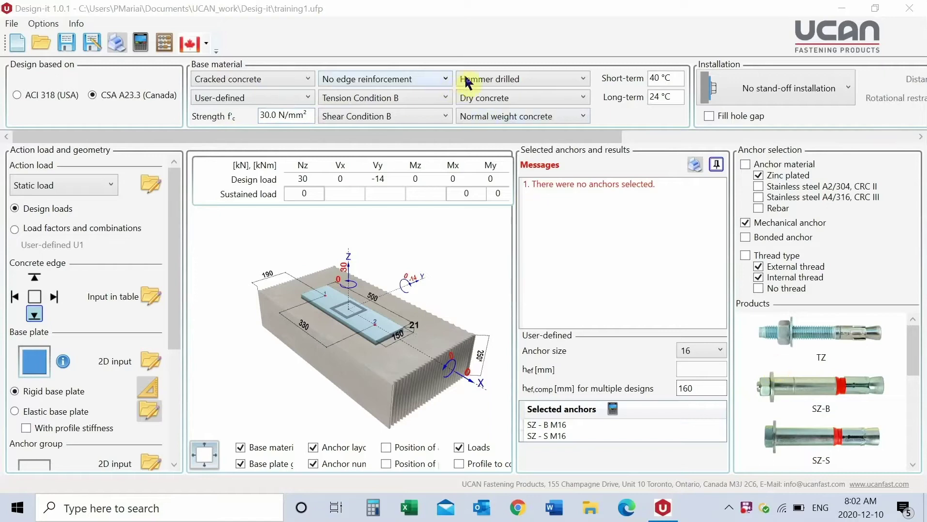
Check the 40 °C short-term and 24 °C long-term temperatures, no stand-off, and static loading
mouse_move(427, 117)
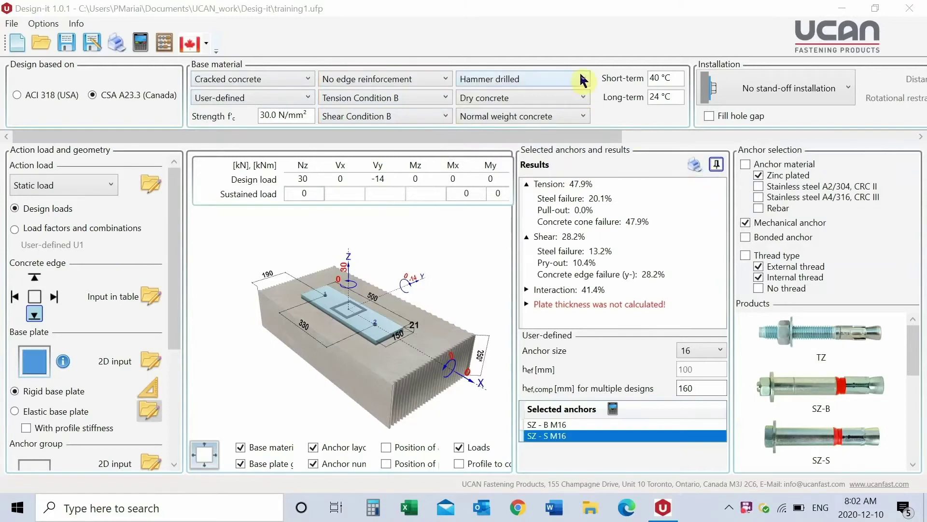
mouse_move(584, 79)
mouse_move(587, 99)
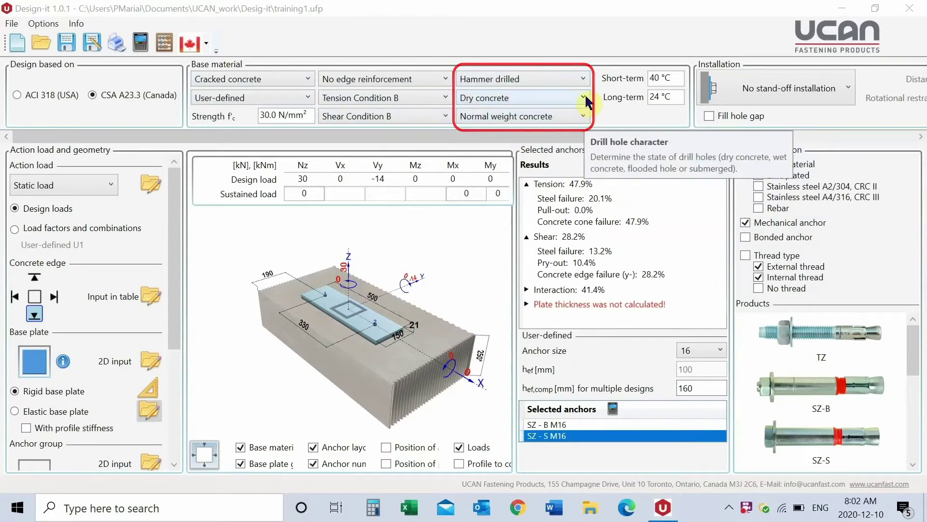
mouse_move(584, 121)
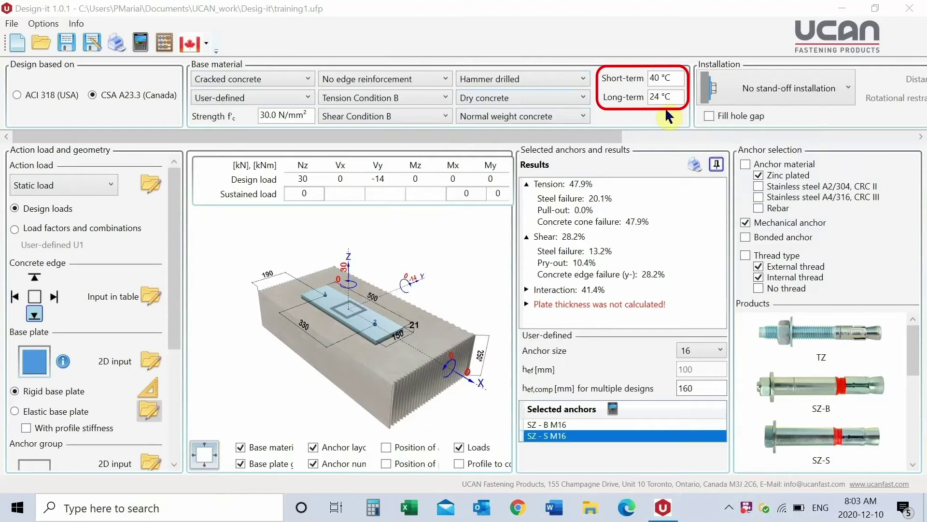
mouse_move(796, 89)
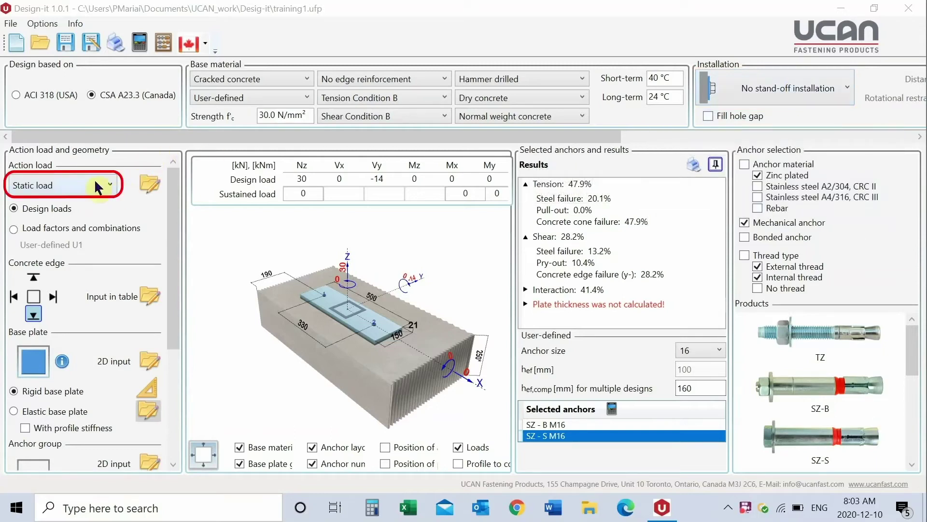
mouse_move(79, 187)
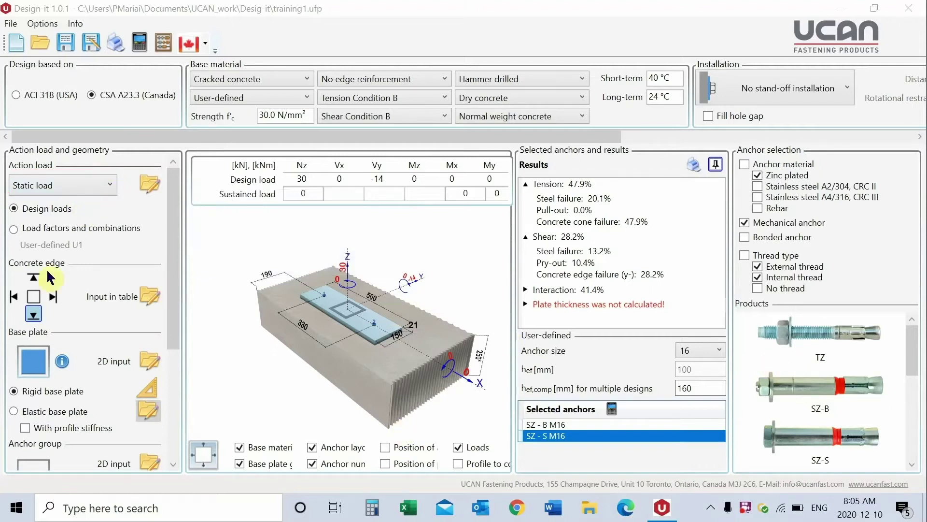
mouse_move(50, 208)
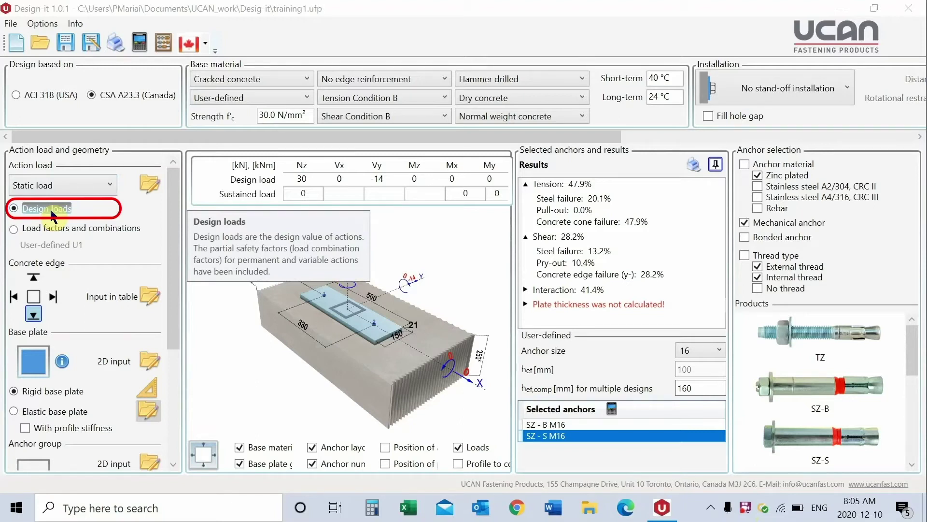
mouse_move(50, 234)
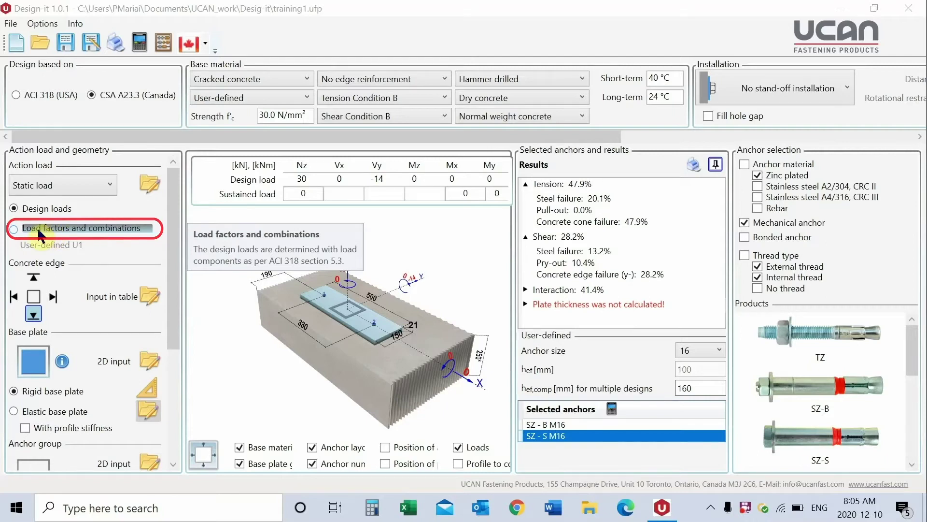
left_click(13, 228)
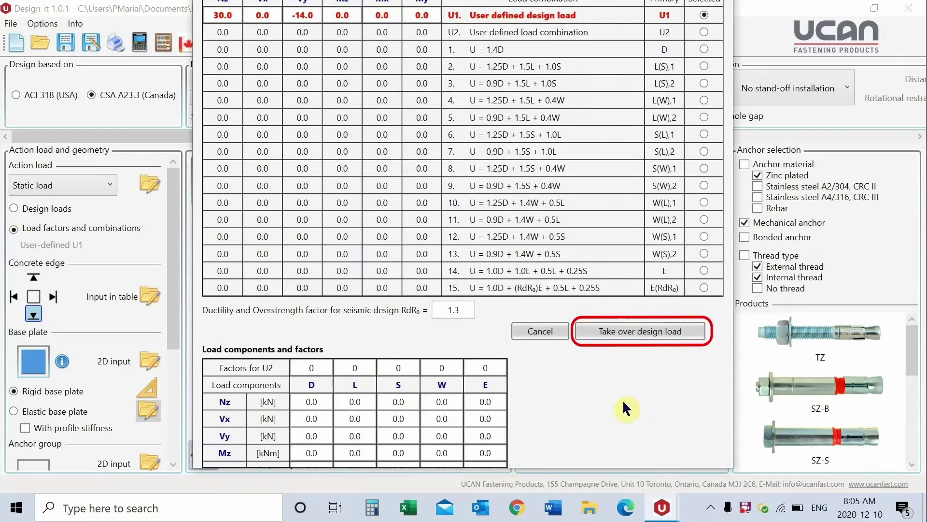
left_click(541, 331)
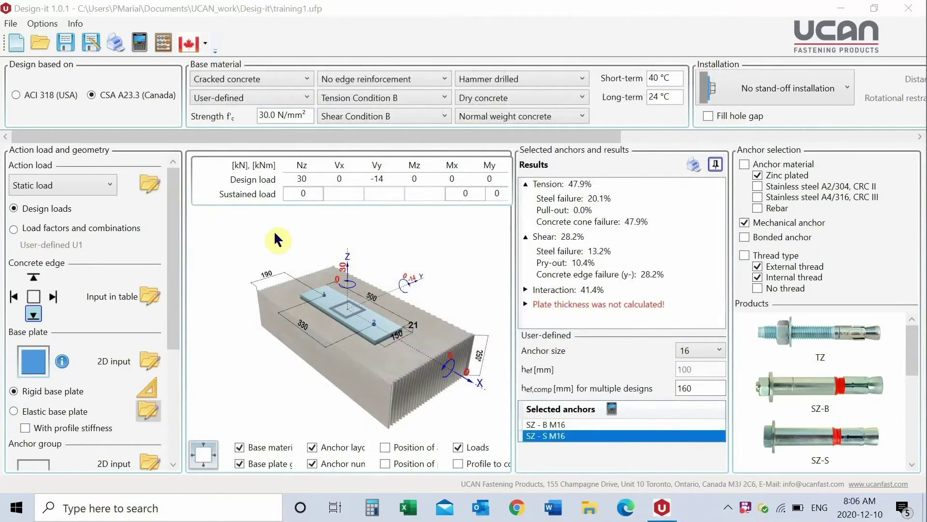
Set design loads to Nz 30 kN and Vy -14 kN, leaving the 190 edge distance unchanged
left_click(146, 178)
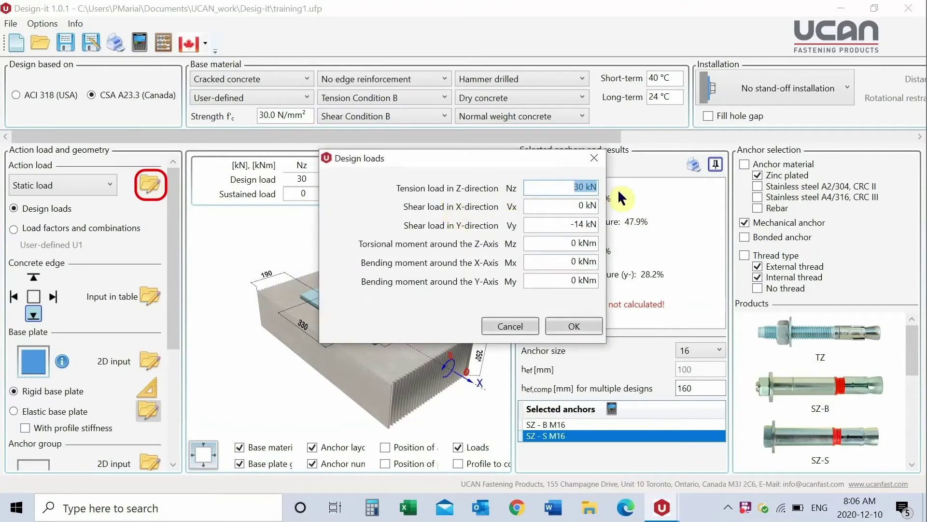
left_click(544, 221)
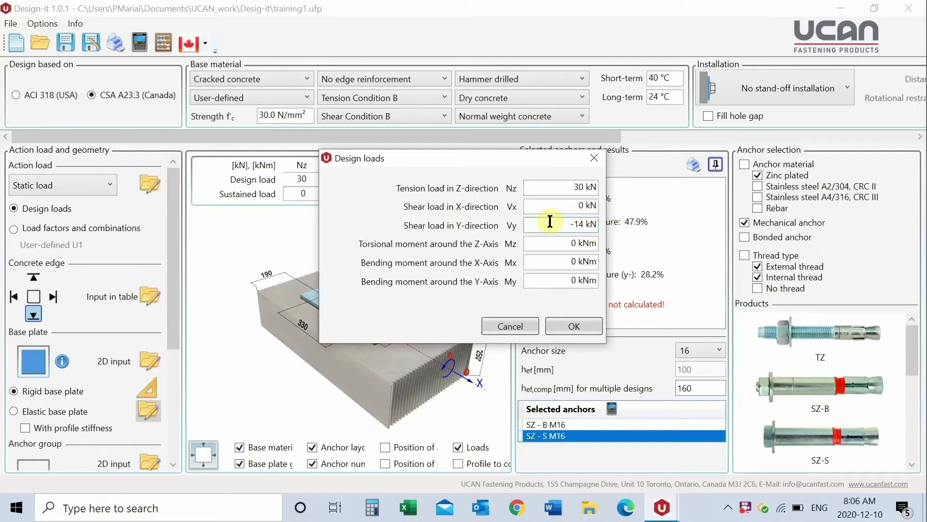
left_click_drag(571, 223, 597, 221)
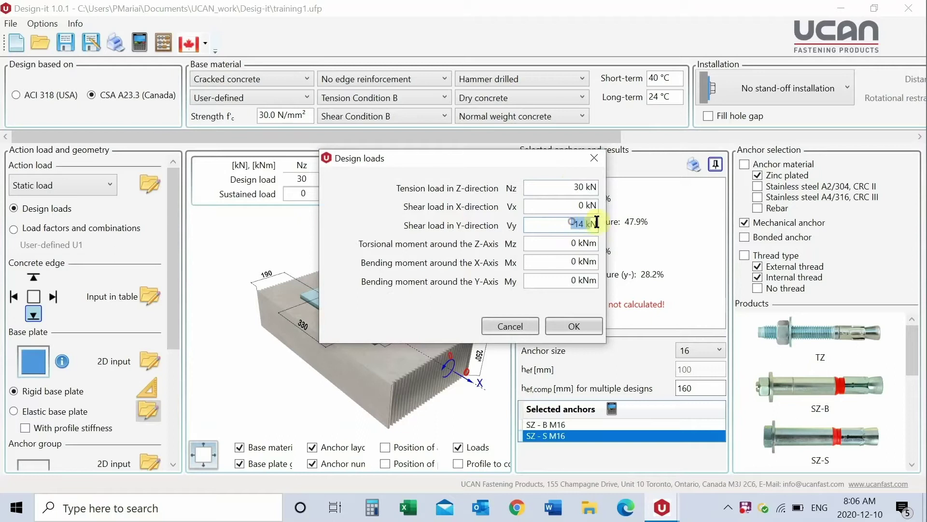
left_click(589, 325)
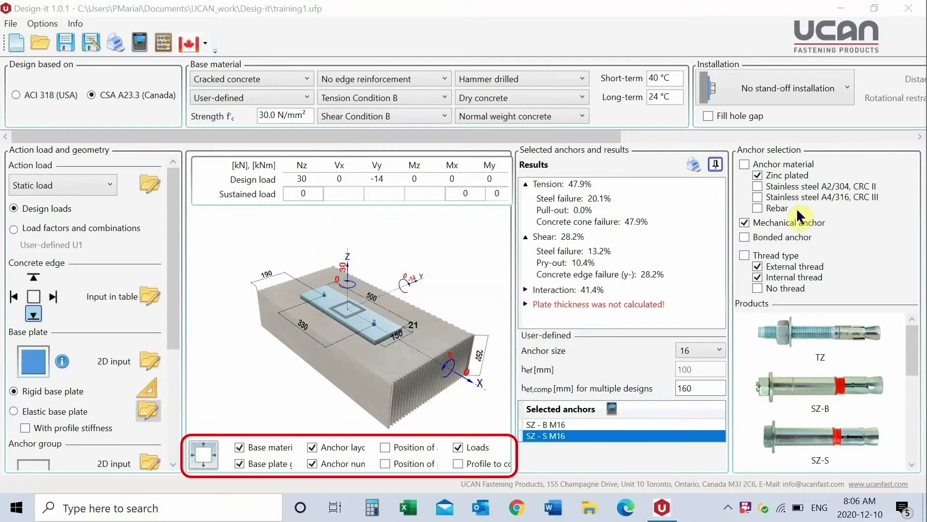
left_click(267, 279)
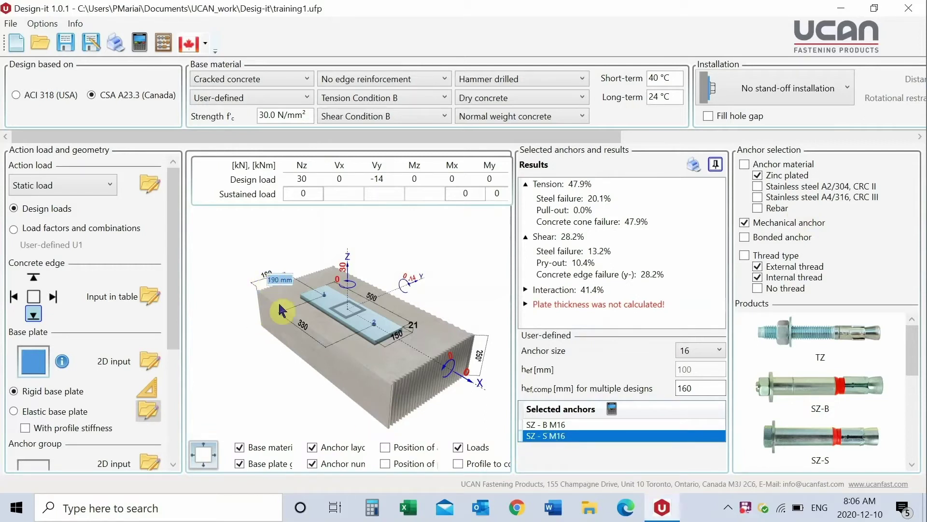
left_click(267, 372)
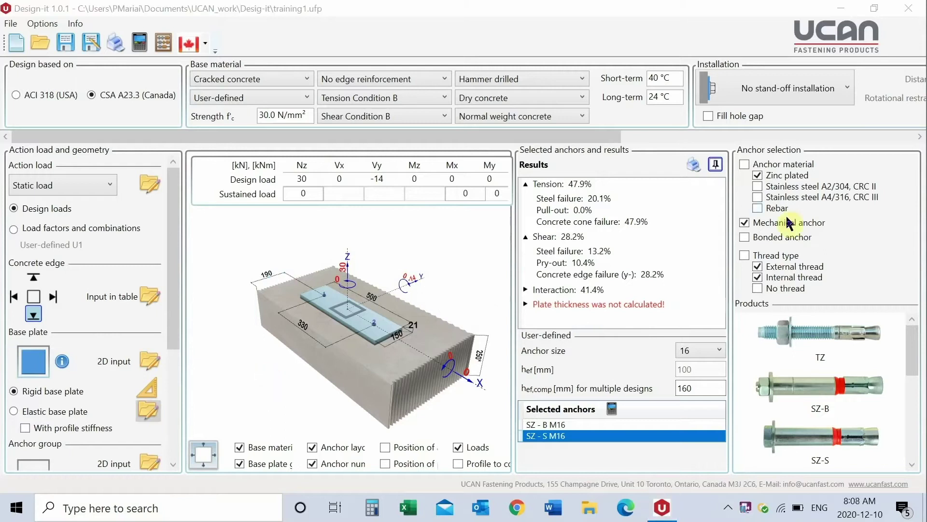
Change the Y- edge distance to 100 mm in the concrete dimensions table
left_click(150, 303)
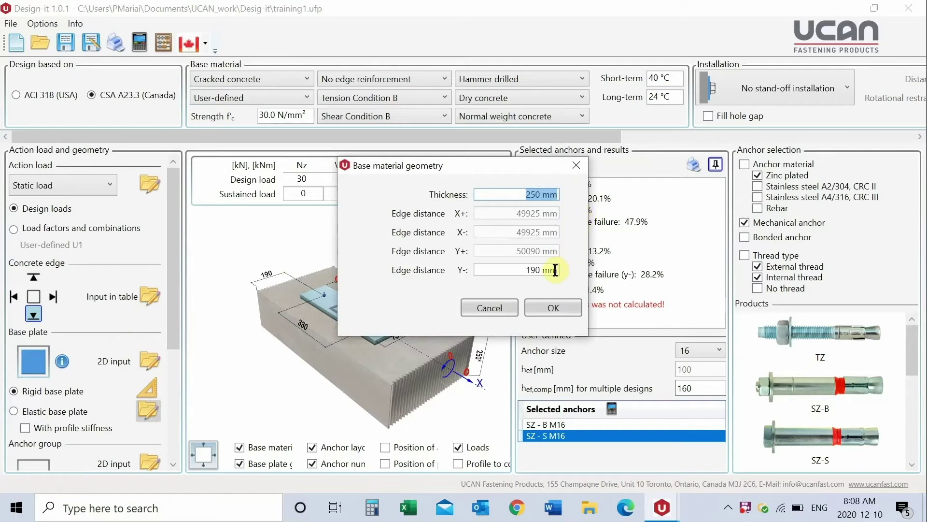
left_click_drag(522, 269, 541, 266)
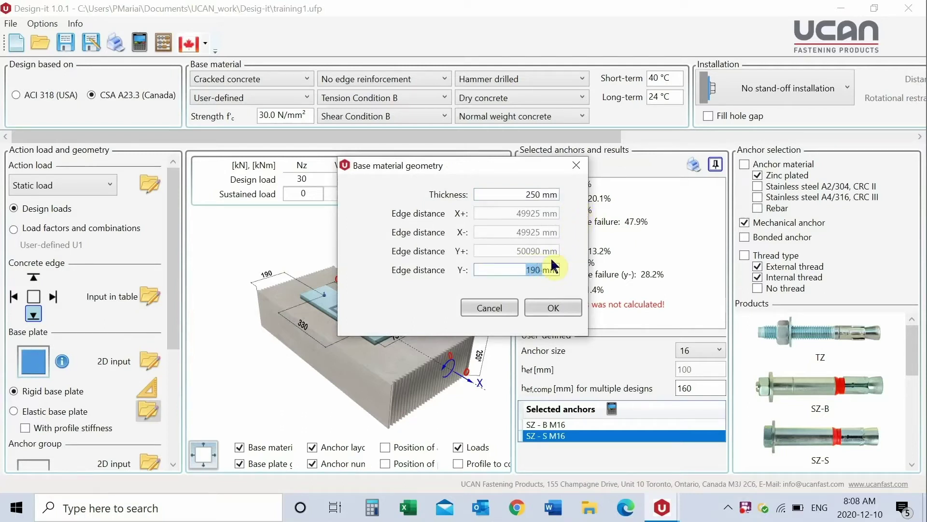
type("100")
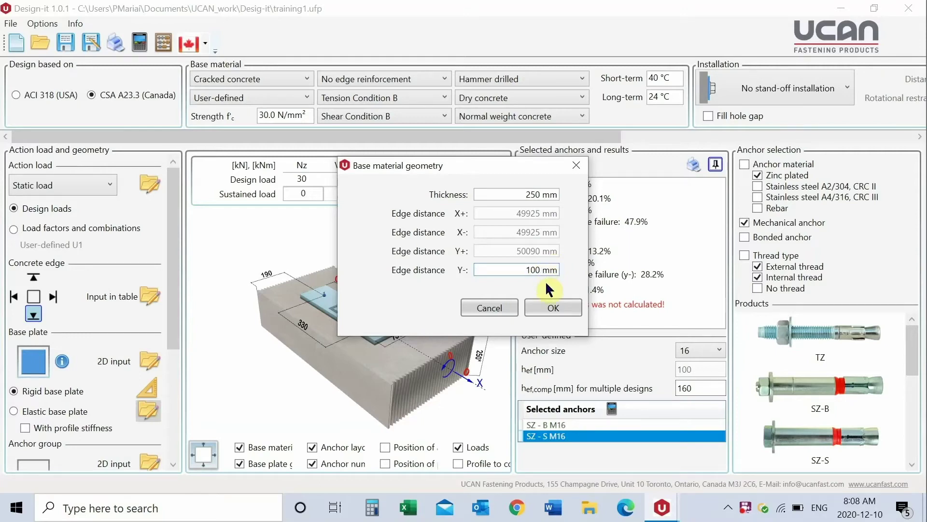
left_click(551, 308)
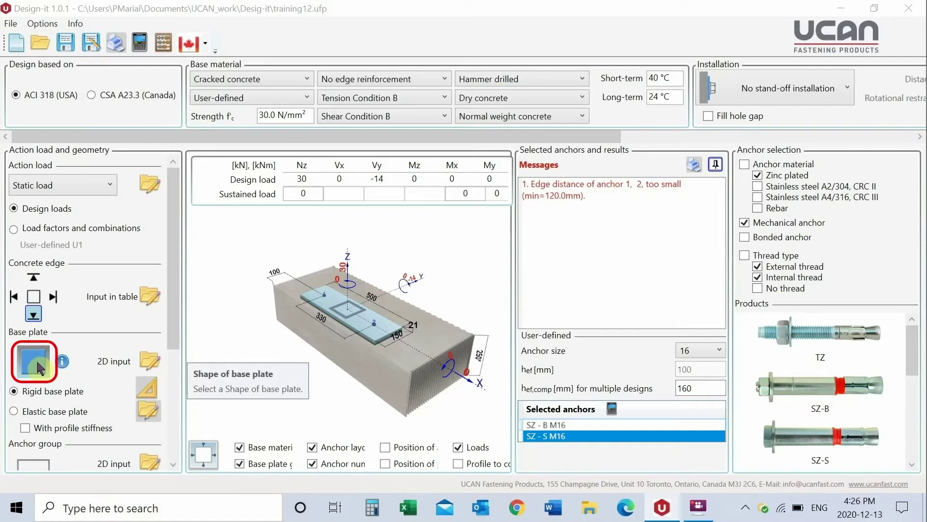
left_click(148, 359)
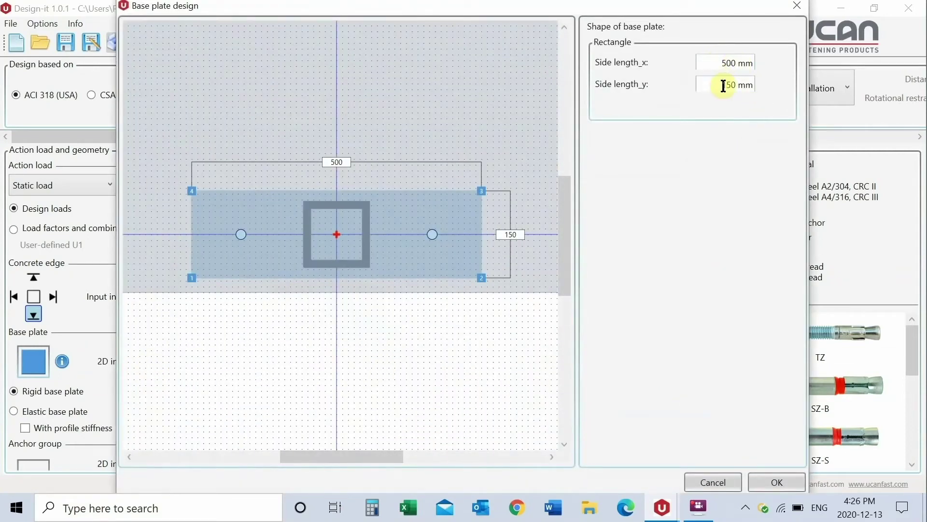
left_click(776, 482)
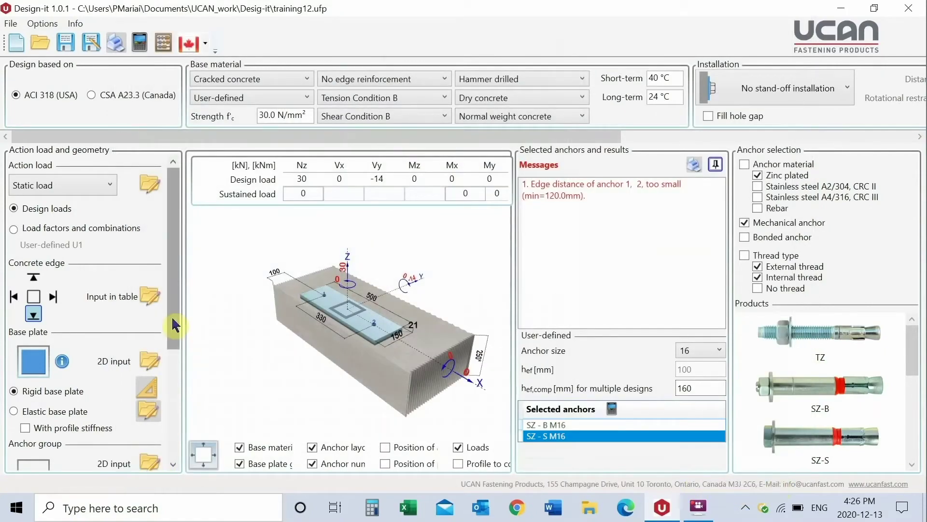
left_click_drag(172, 316, 166, 389)
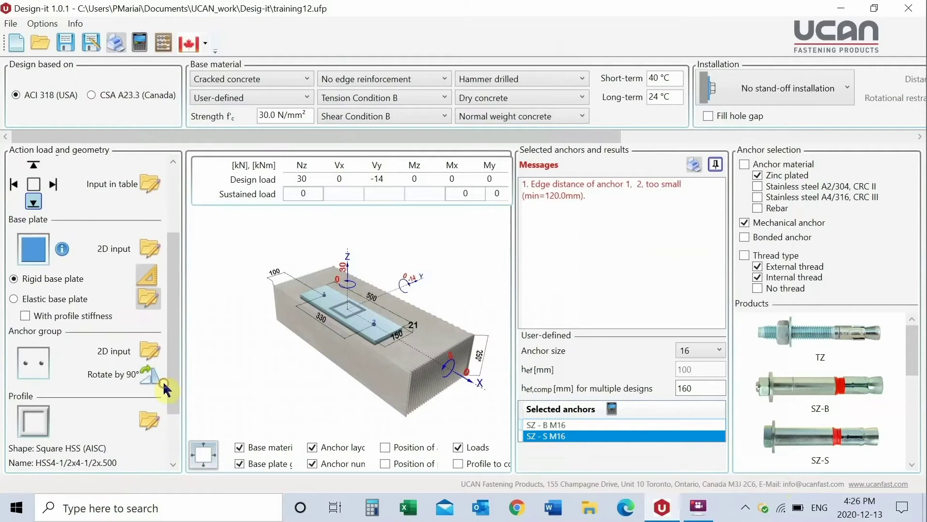
left_click(34, 420)
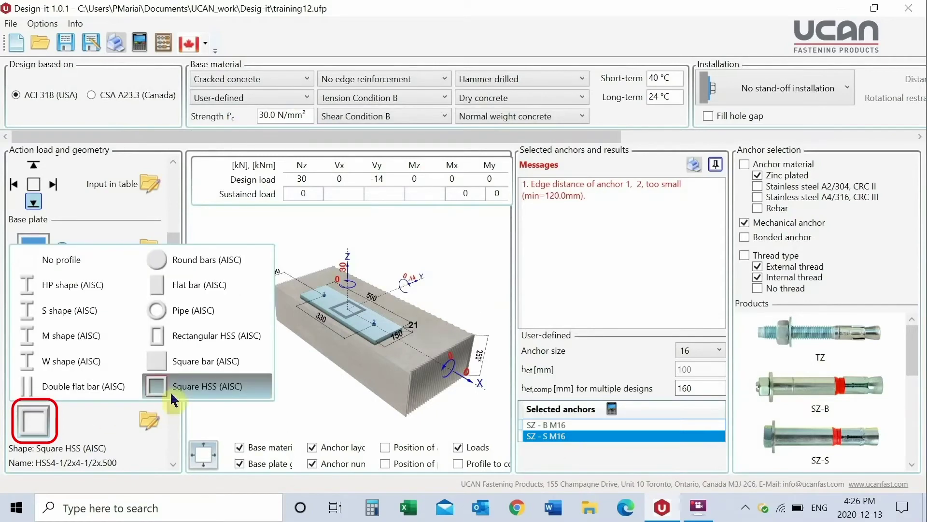
left_click(197, 411)
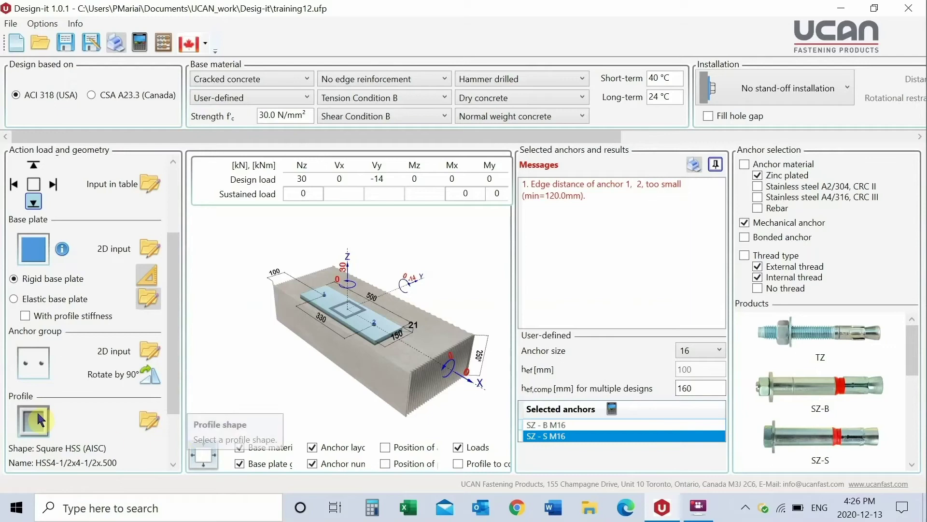
left_click(149, 418)
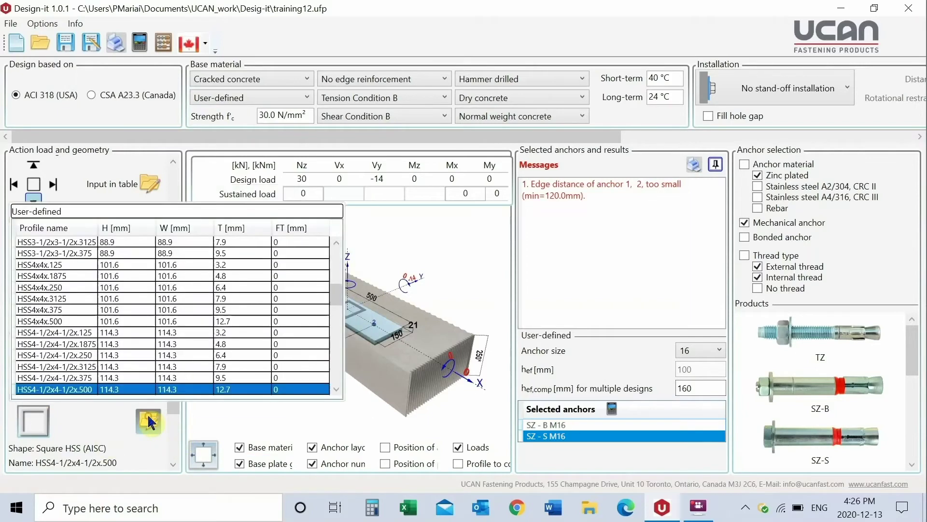
left_click(89, 389)
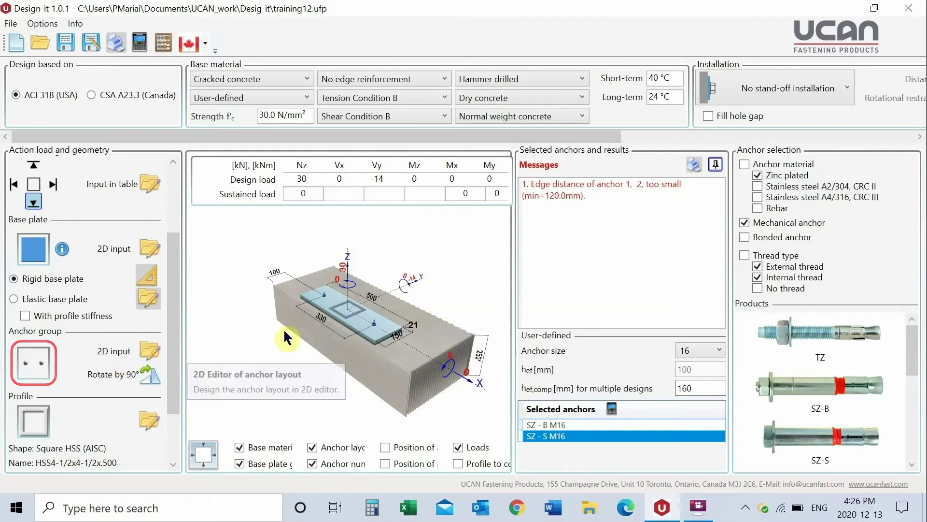
double_click(331, 327)
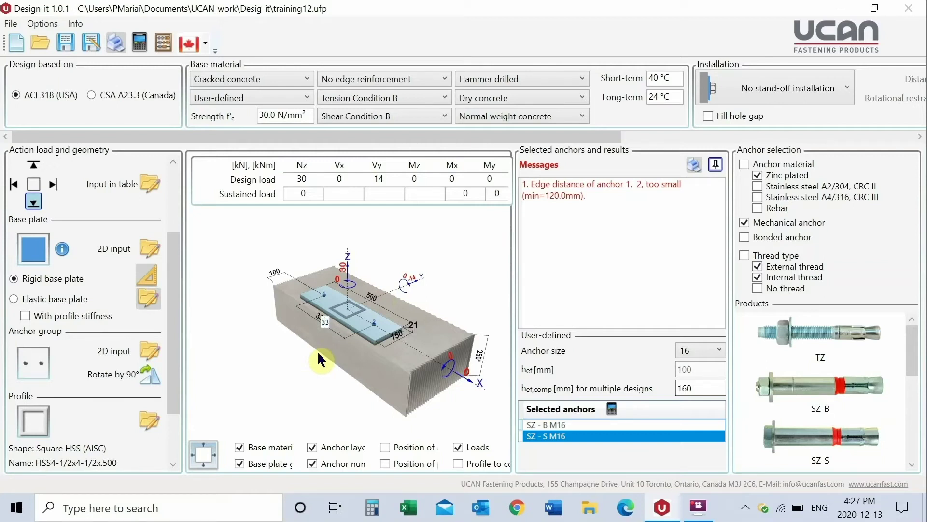
key("Return")
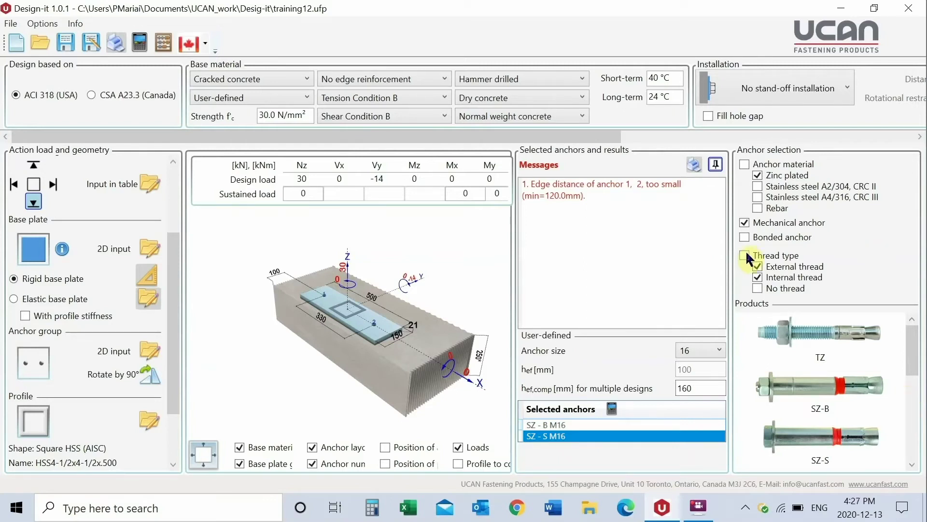
left_click(745, 255)
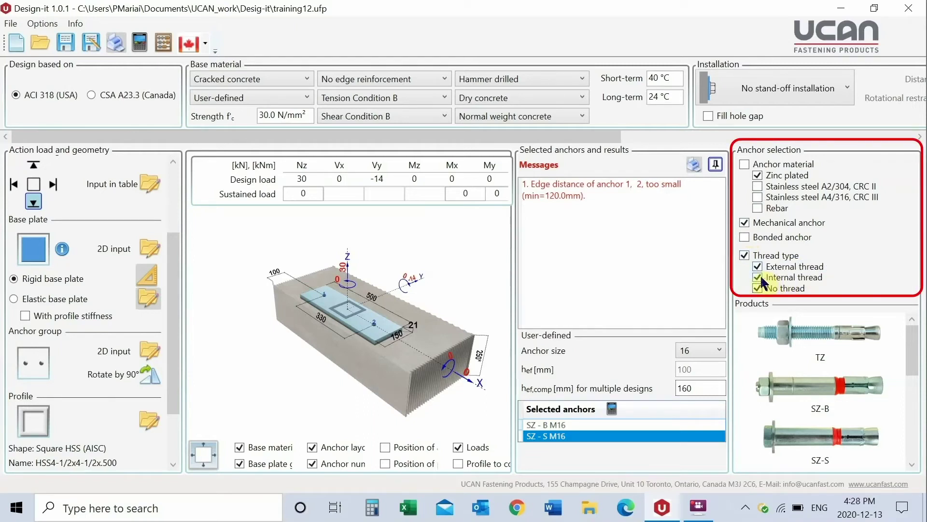
left_click(758, 289)
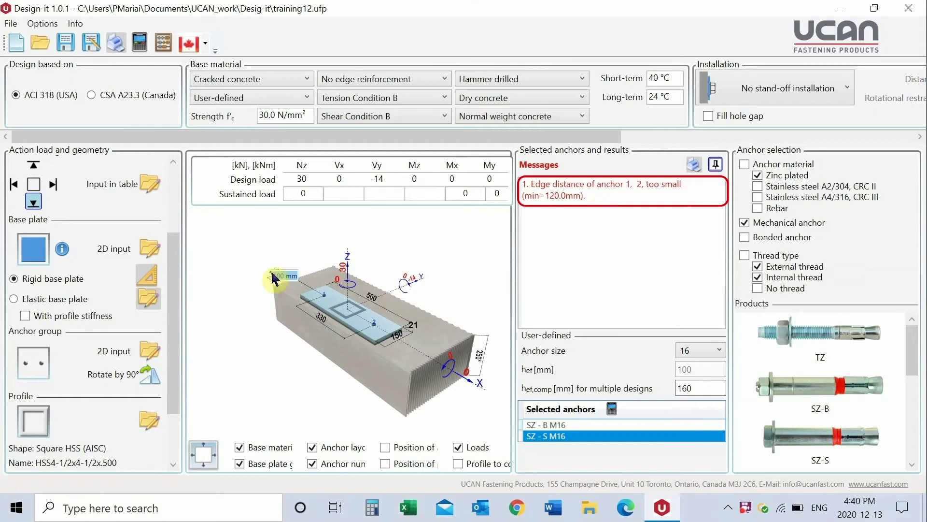
Change the 100 mm edge dimension to 120 mm in the 3D view, clearing the warning
left_click(273, 272)
type("12")
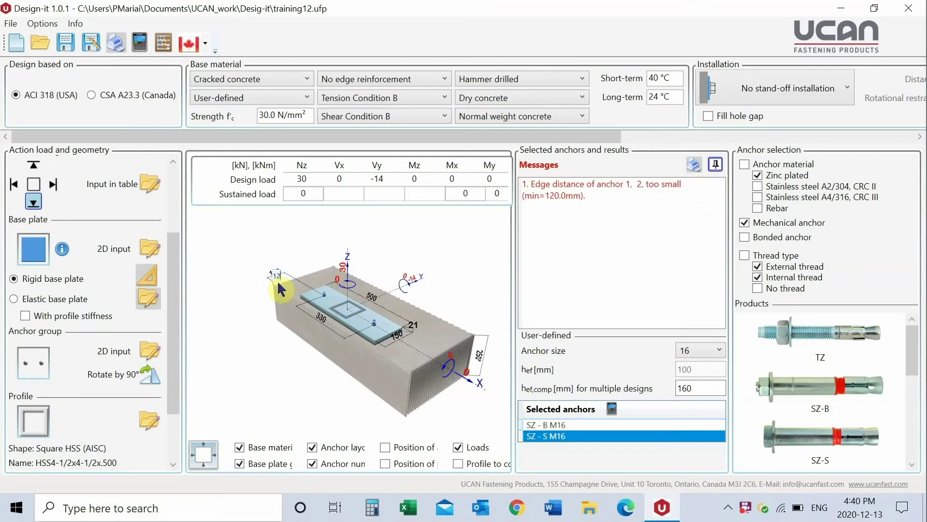
type("0")
left_click(314, 257)
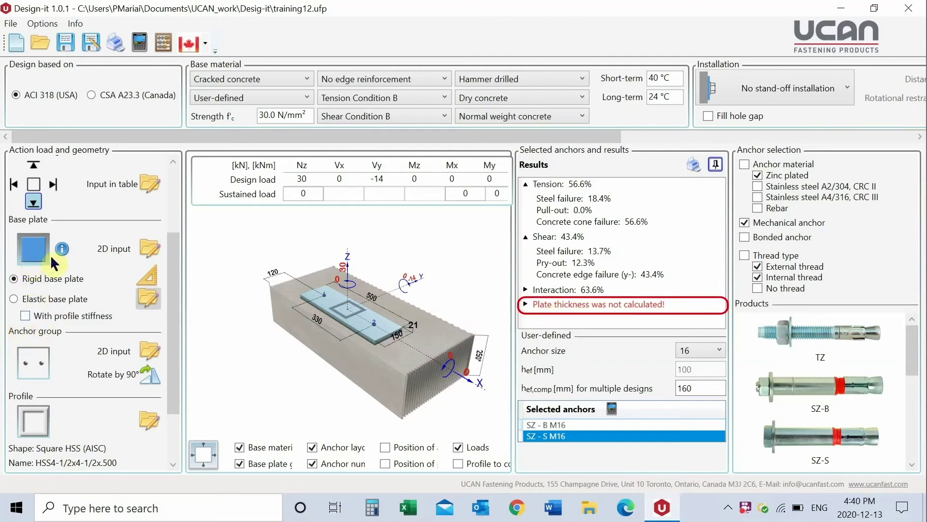
mouse_move(24, 285)
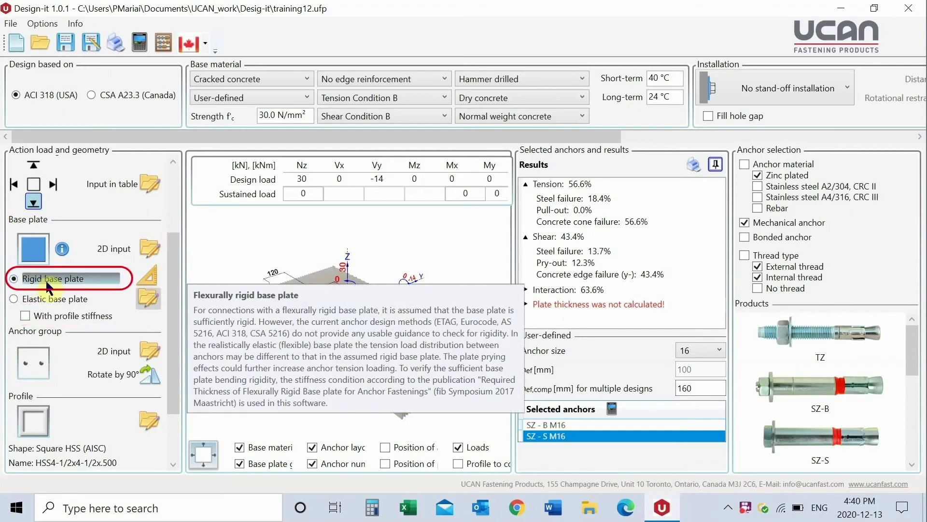
Apply the calculated 20.7 mm rigid base plate thickness, giving 97.0% utilisation
left_click(150, 287)
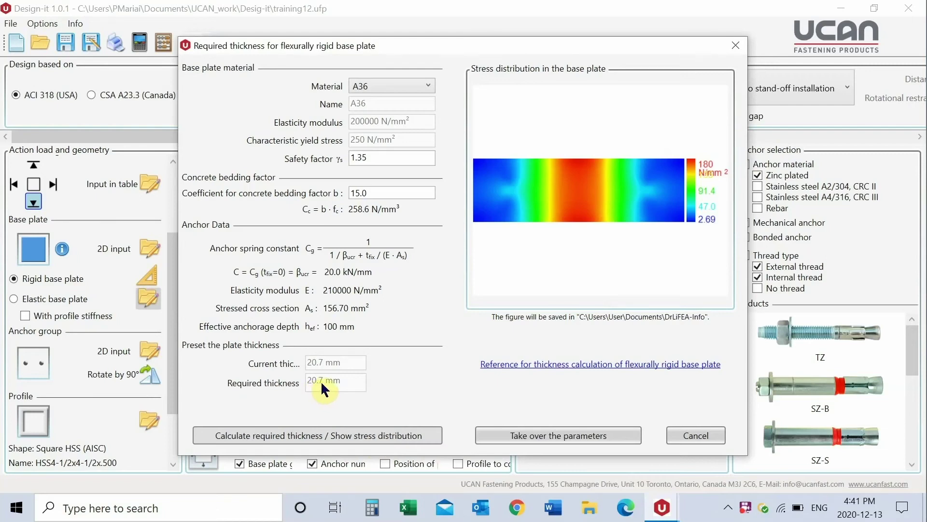
left_click(544, 436)
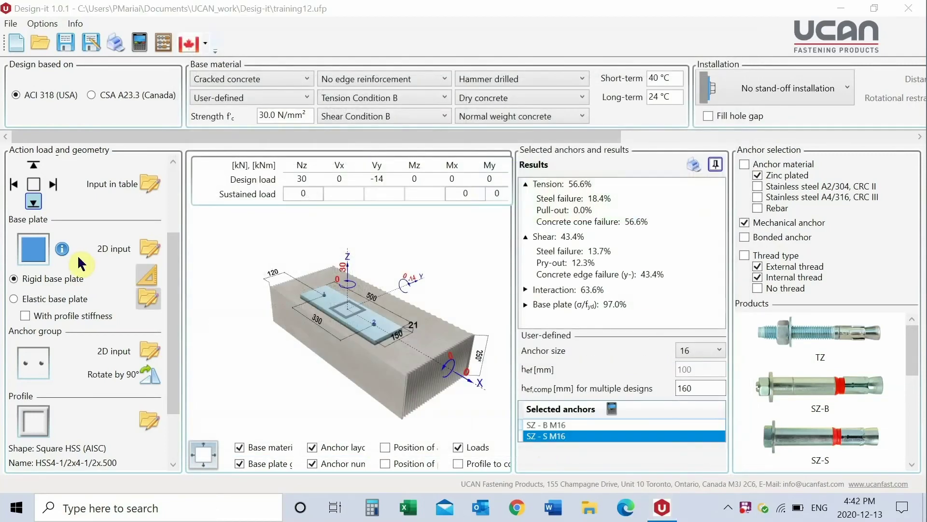
Open a preview of the 5-page Extended report for the Mezzanine 1 project
mouse_move(65, 250)
left_click(695, 167)
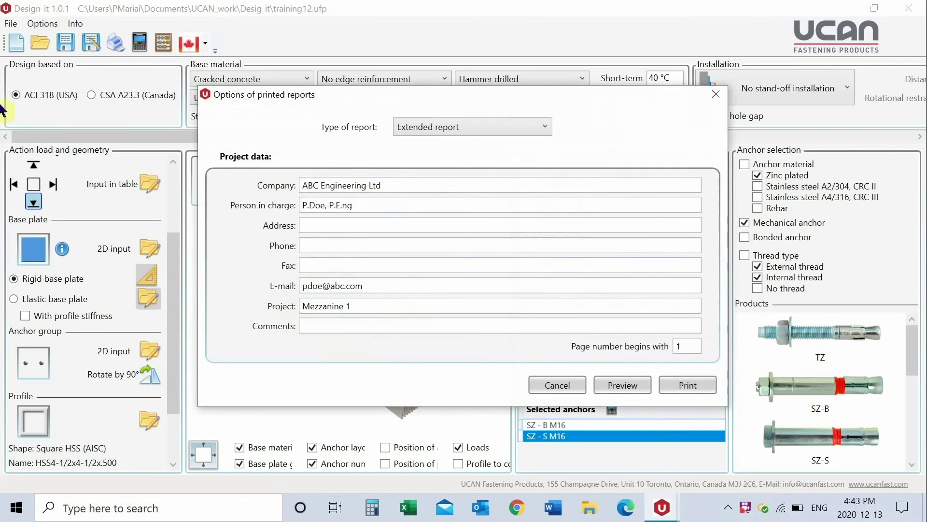
left_click(634, 393)
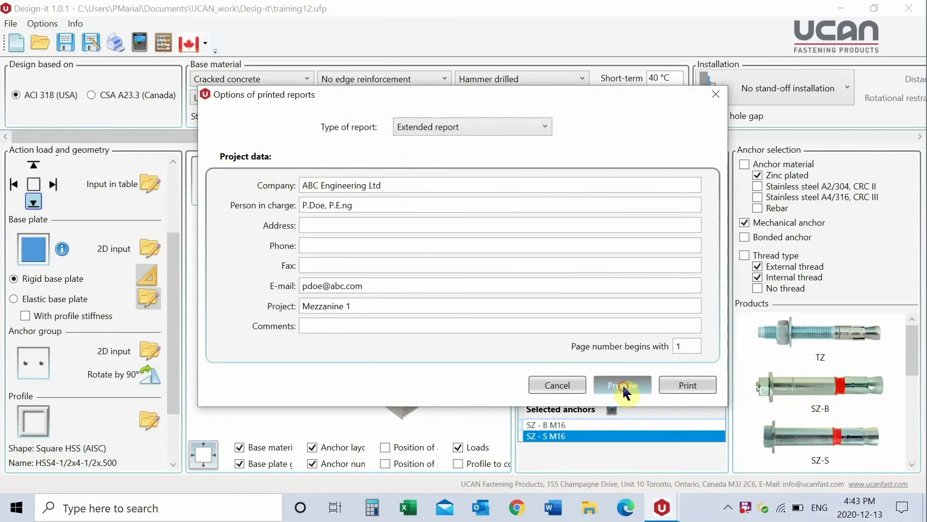
left_click(622, 384)
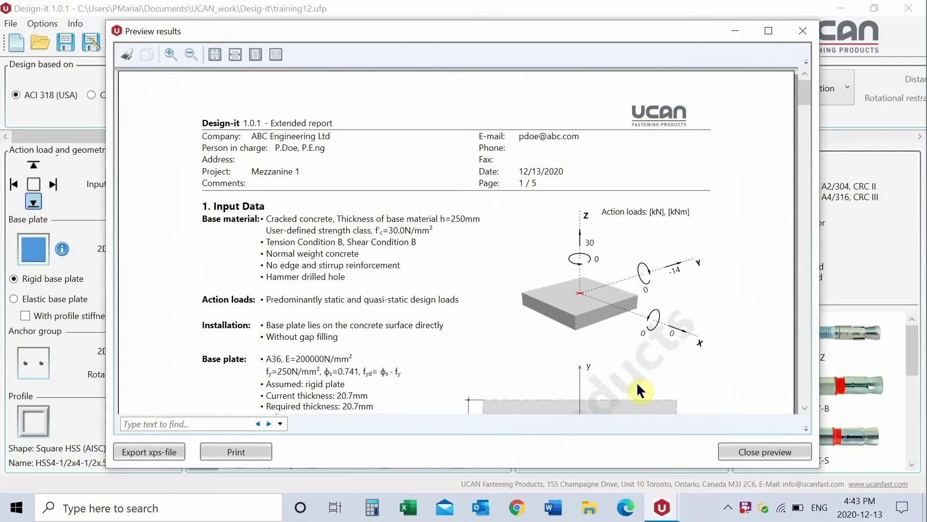
Export the Extended report preview as an XPS file, then close the preview
left_click(164, 454)
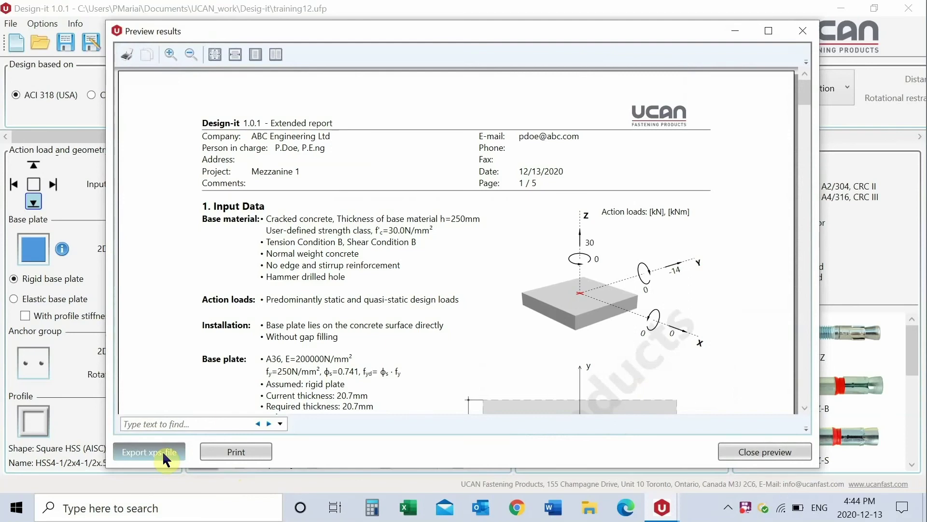
left_click(770, 453)
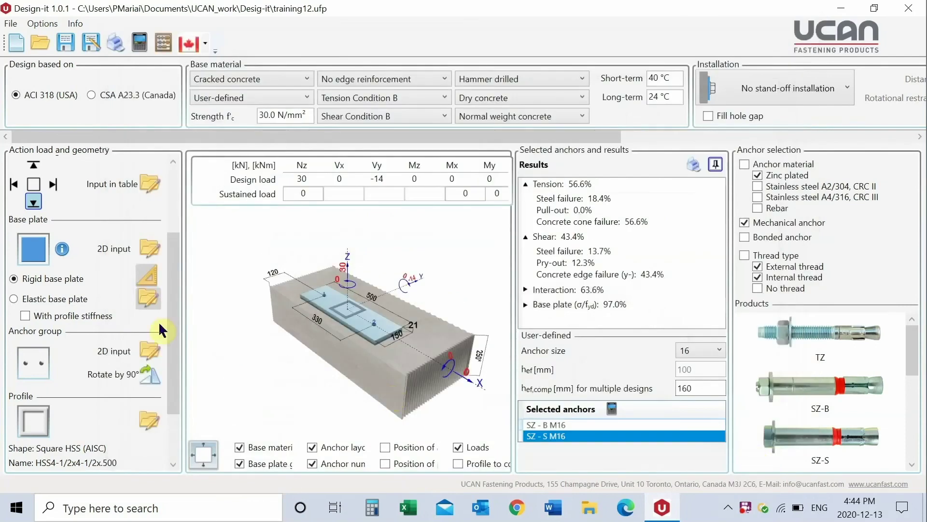